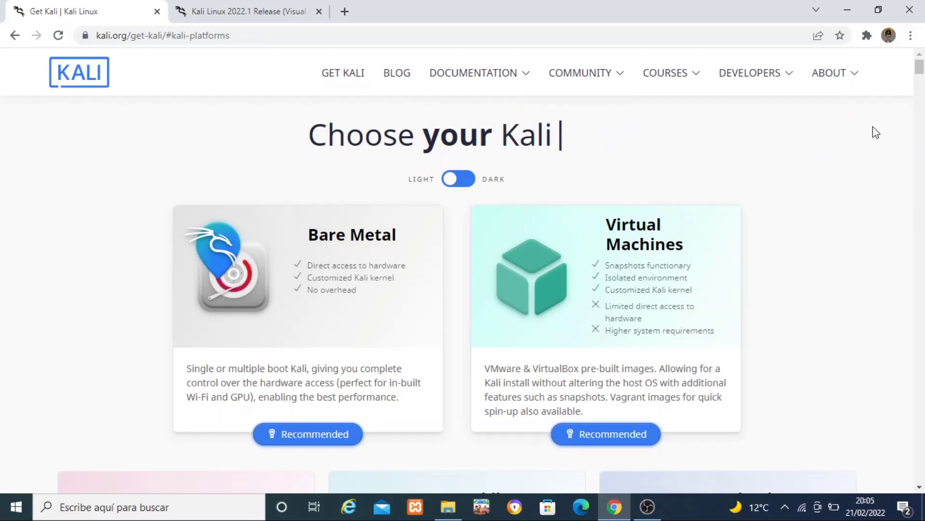
Step: Open the Bare Metal download section for Kali Linux 2022.1 on the Get Kali page
left_click(265, 35)
left_click(292, 36)
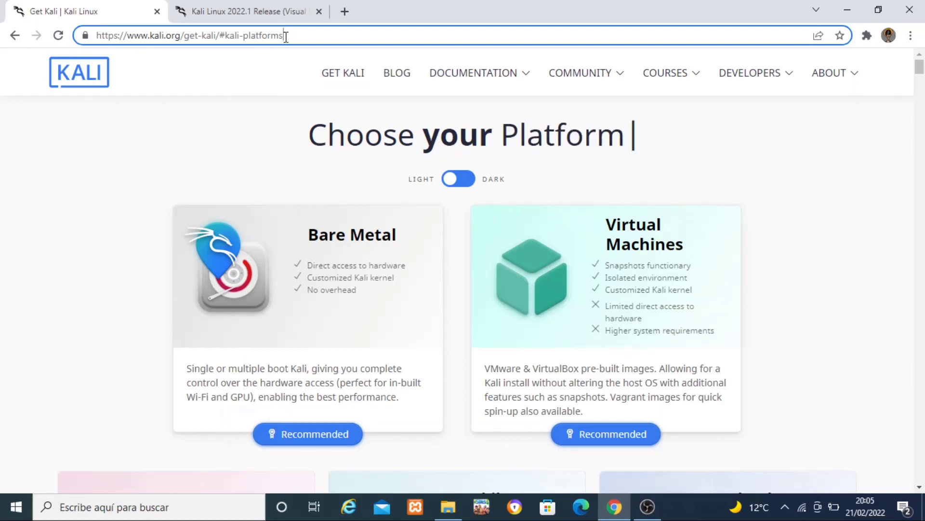
left_click_drag(293, 37, 324, 34)
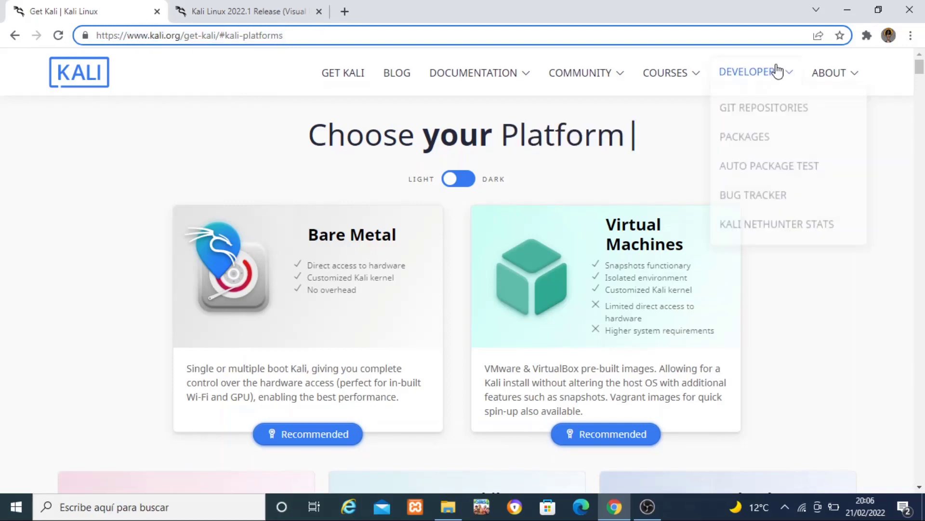
left_click(462, 290)
scroll(462, 289, "down", 5)
left_click_drag(920, 75, 918, 120)
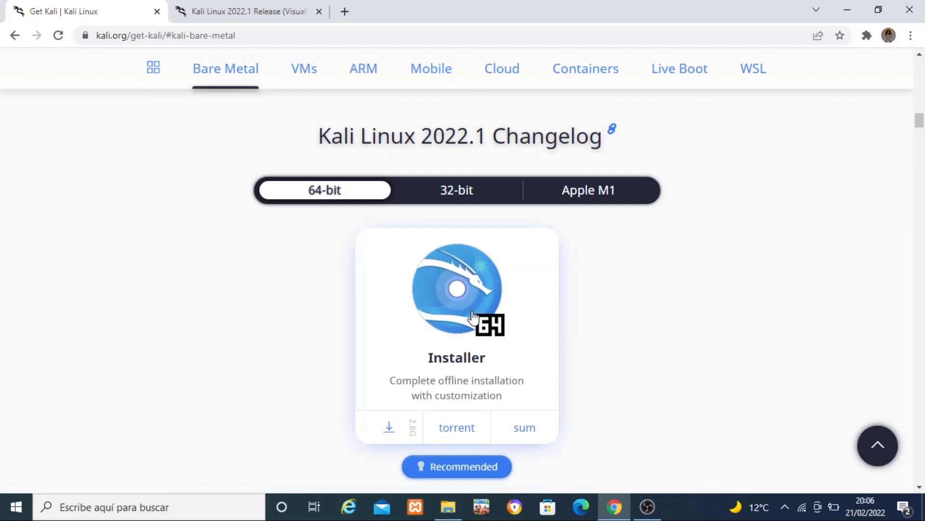
Step: Compare the 32-bit and 64-bit installer images offered for Kali Linux 2022.1
left_click(446, 190)
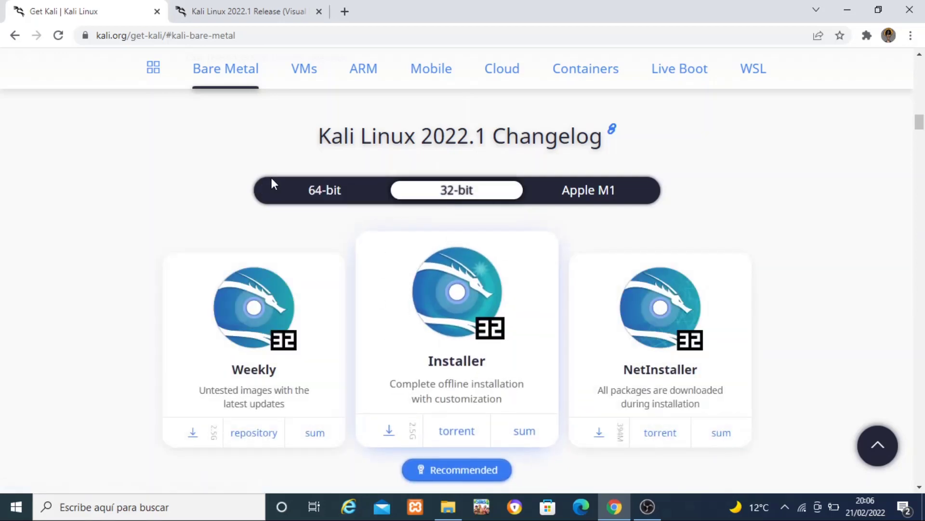
left_click(321, 190)
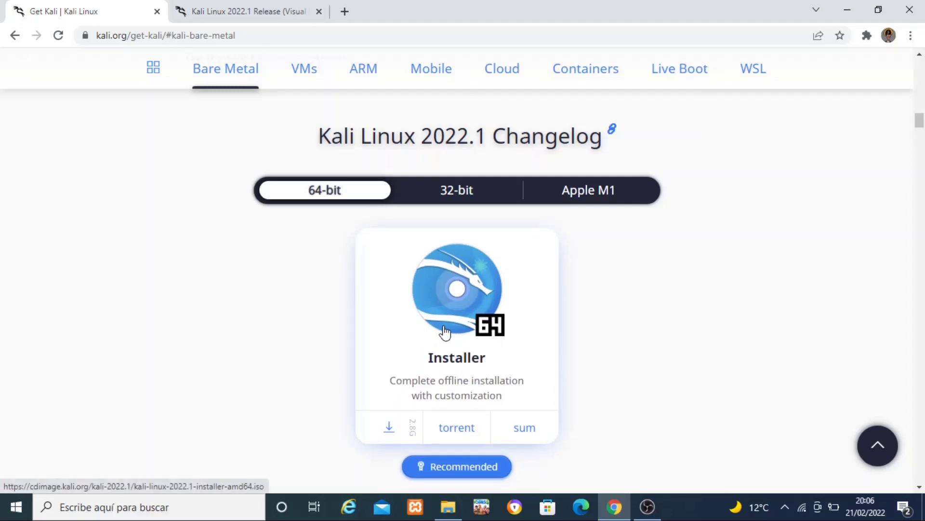
left_click(453, 191)
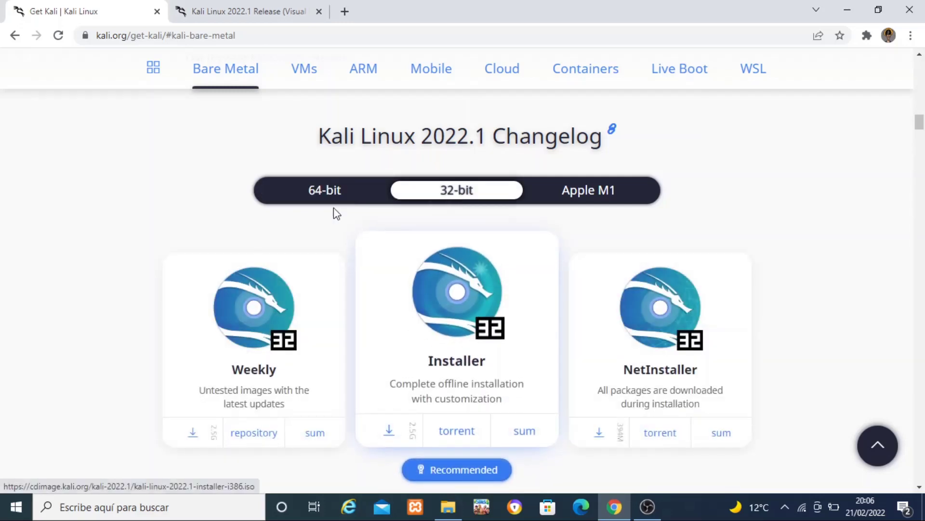
left_click(372, 201)
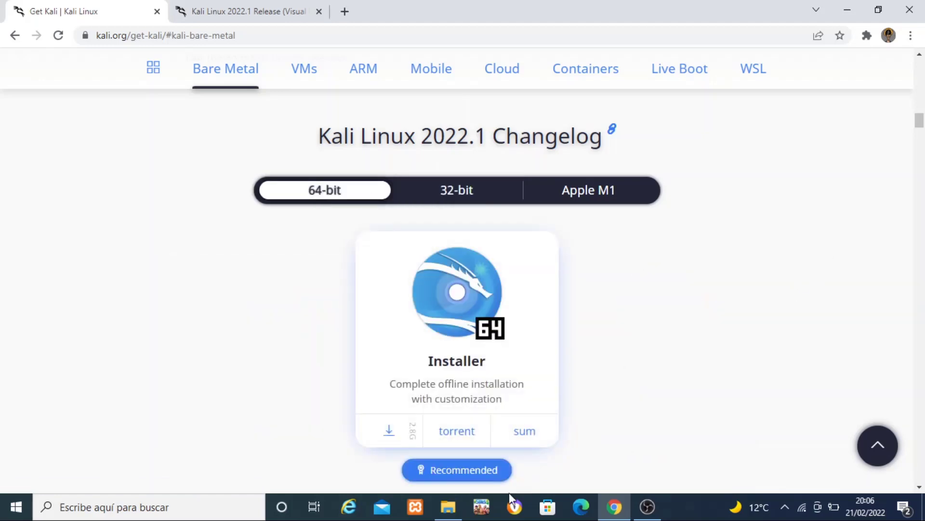
Step: Switch to File Explorer, open the properties of Este equipo and check the system type in the device specifications
left_click(449, 506)
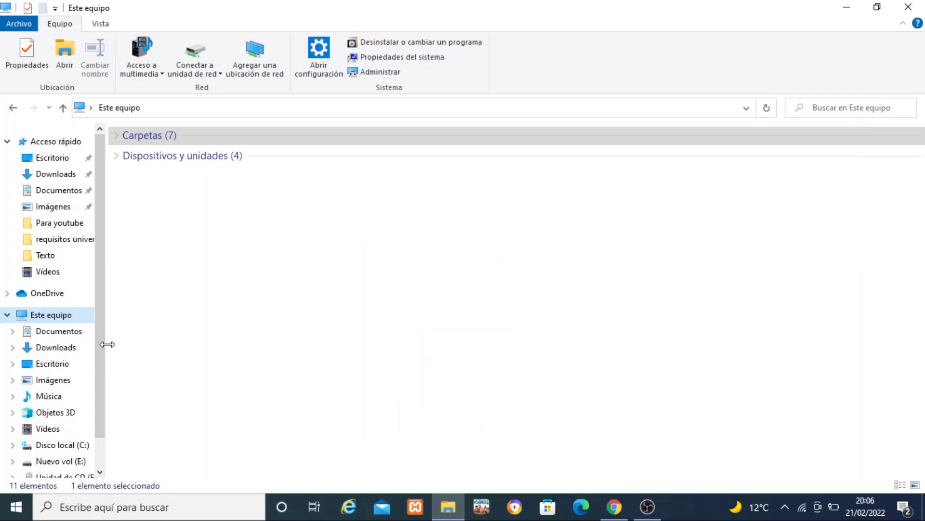
right_click(60, 322)
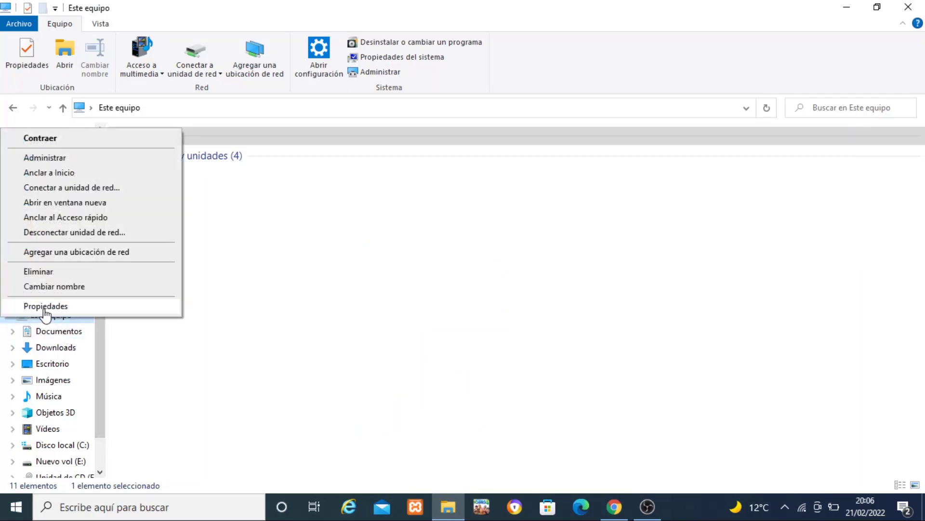
left_click(46, 306)
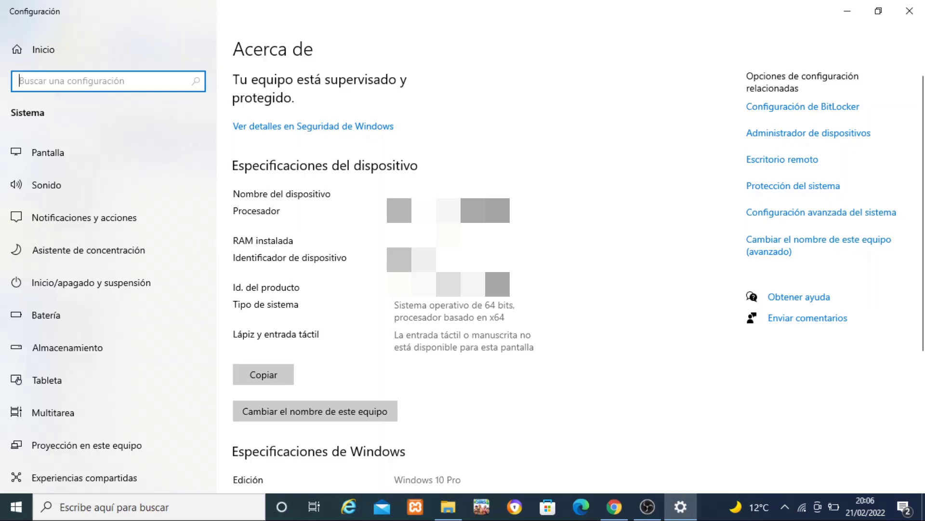
left_click_drag(506, 316, 372, 307)
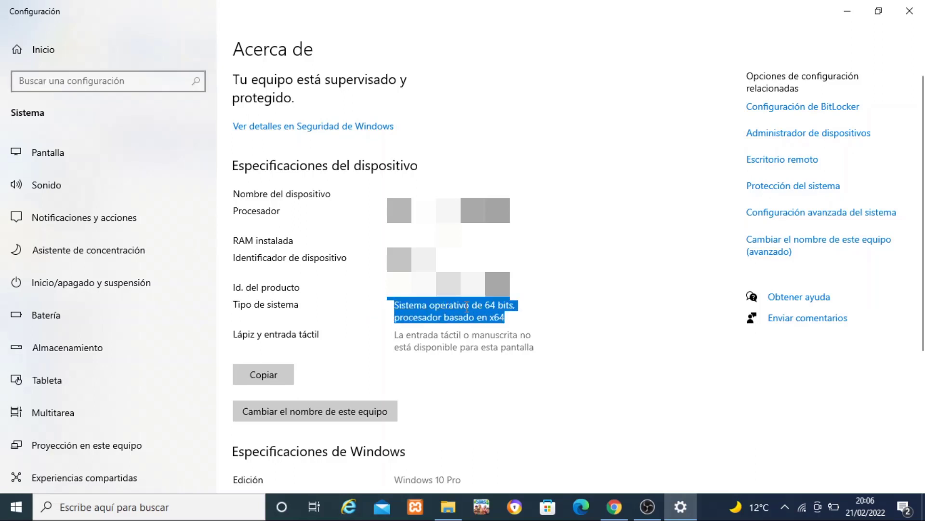
left_click(509, 318)
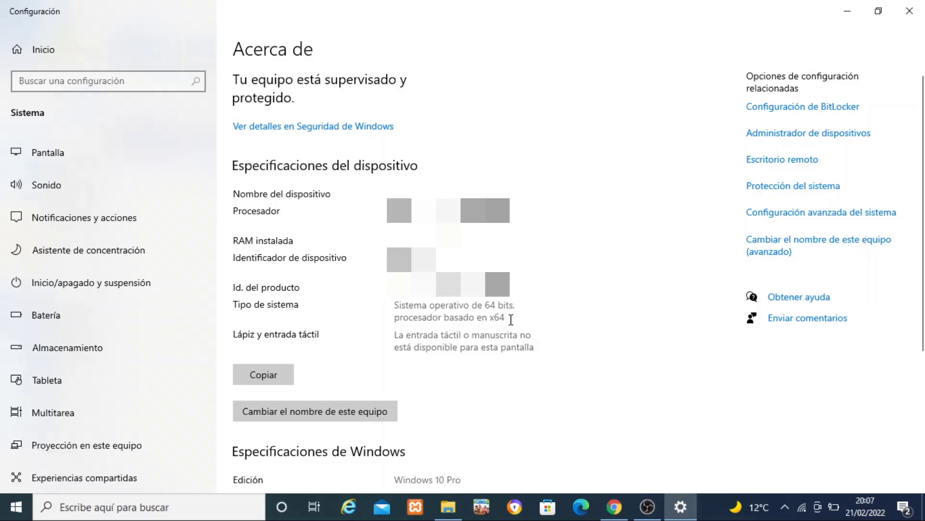
Step: Return to Chrome and download the 64-bit Kali Linux 2022.1 Installer image directly, without the torrent
left_click(614, 506)
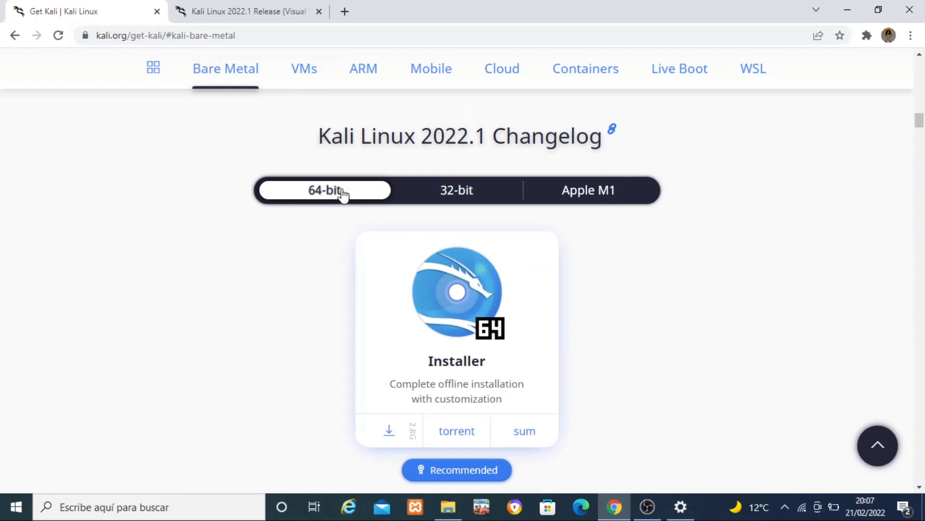
left_click(445, 192)
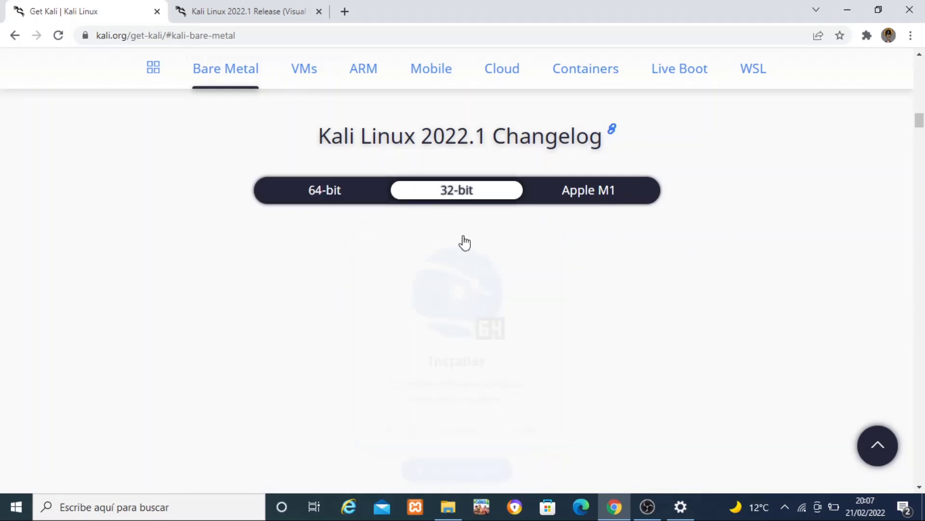
left_click(330, 192)
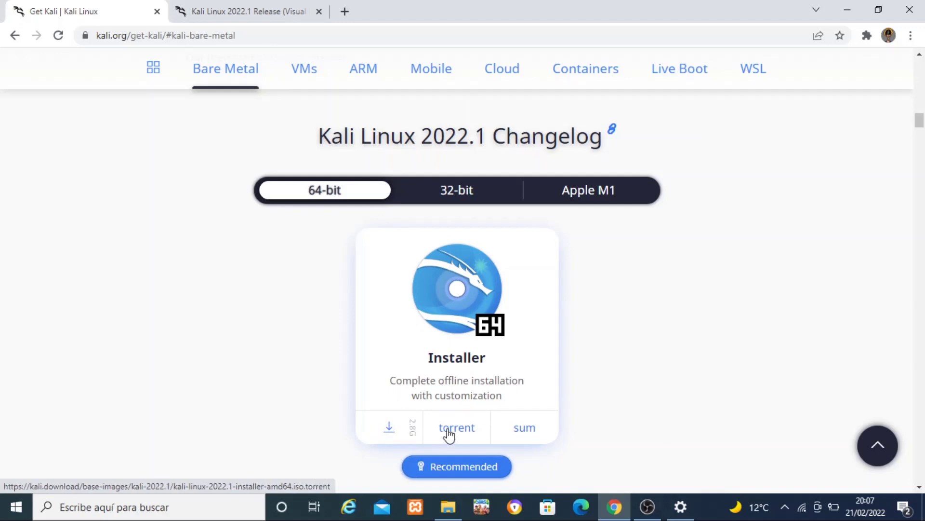
left_click(388, 428)
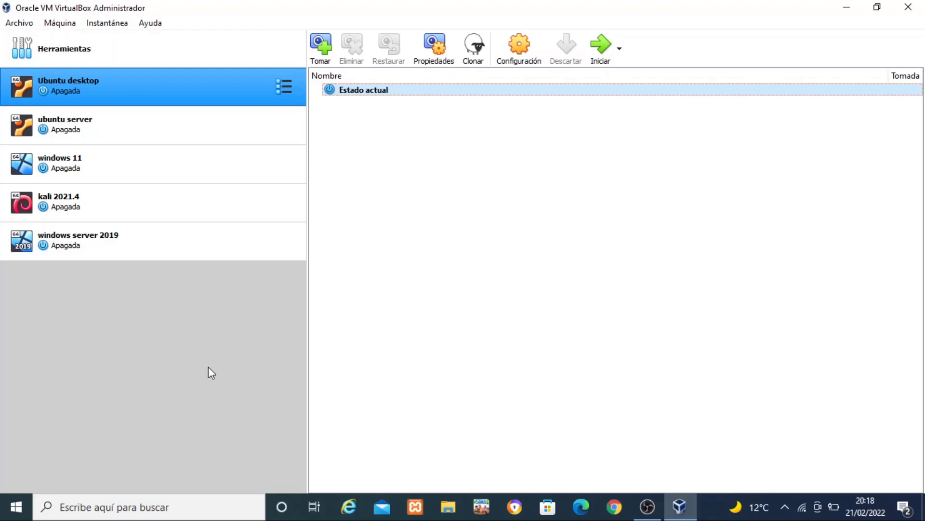
Step: Begin creating a new virtual machine and name it "kali linux 2022.1"
left_click(57, 23)
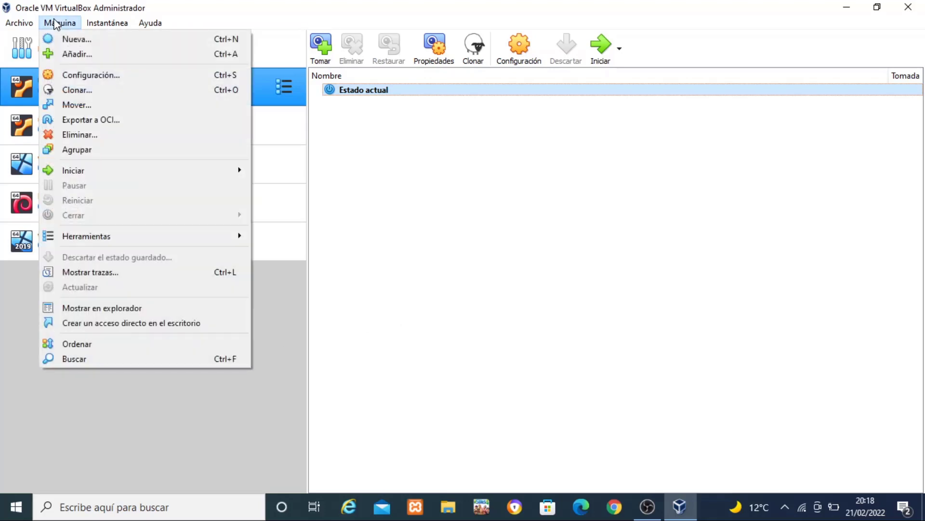
left_click(72, 39)
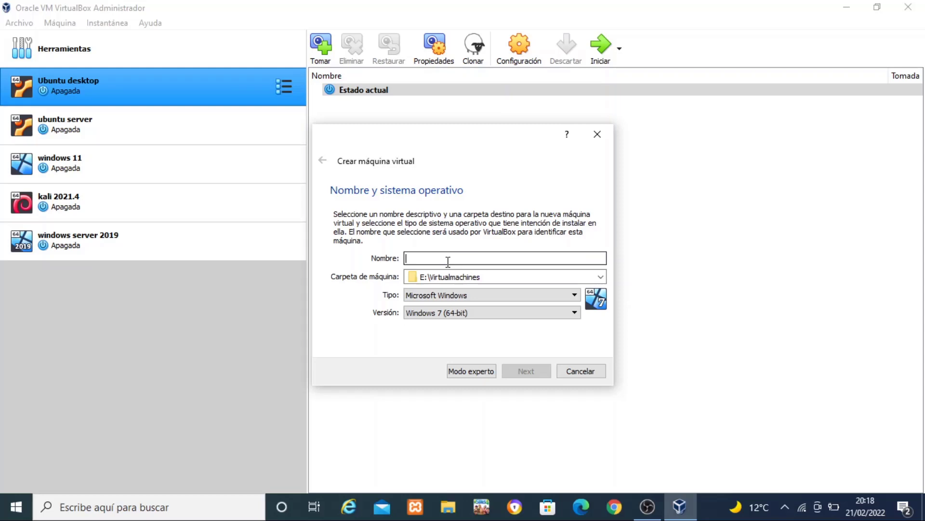
type("k")
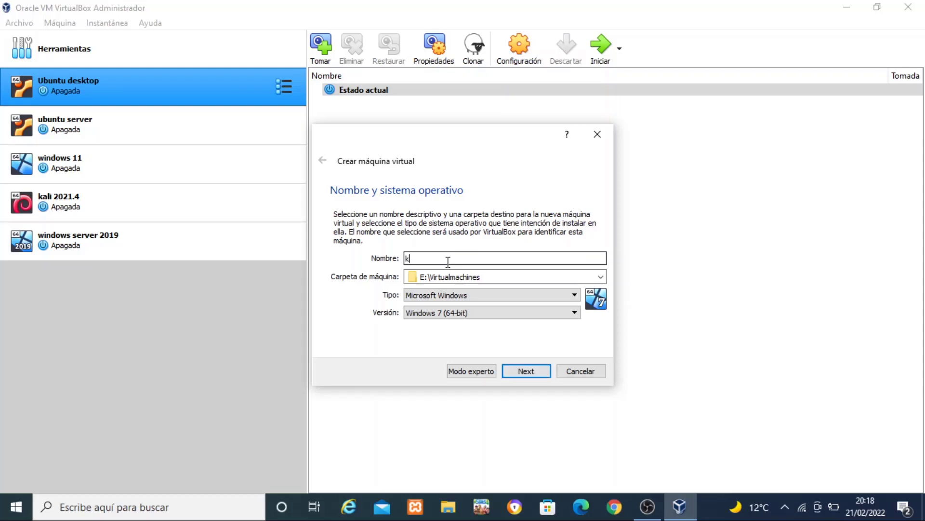
type("ali linux 2")
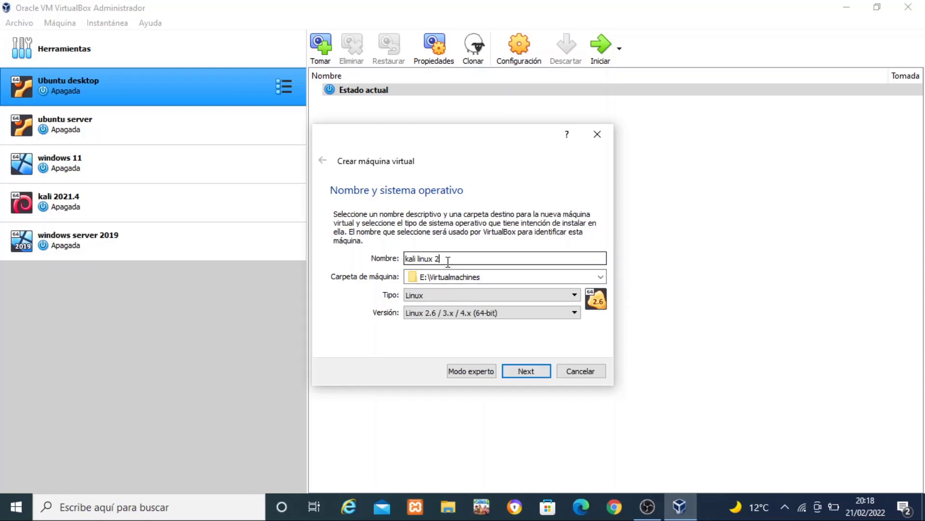
type("022.1")
Step: Set the new machine's operating system type to Linux and its version to Debian (64-bit), and continue to the memory size
left_click(575, 295)
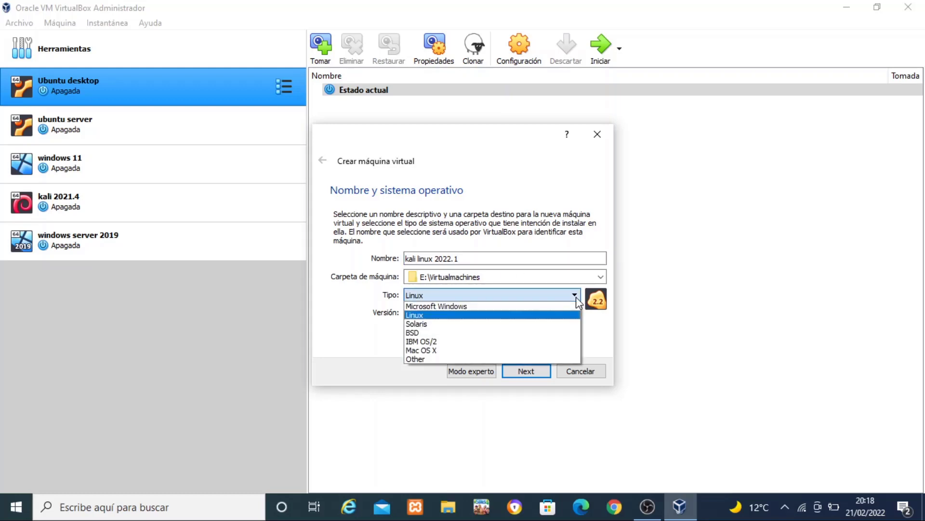
left_click(521, 315)
left_click(545, 318)
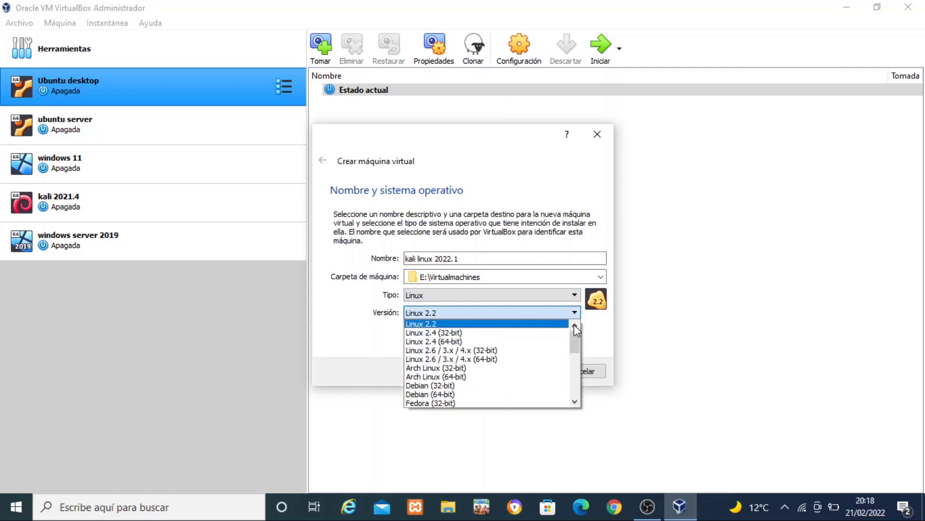
mouse_move(576, 340)
left_mouse_down()
mouse_move(581, 398)
mouse_move(580, 356)
left_mouse_up()
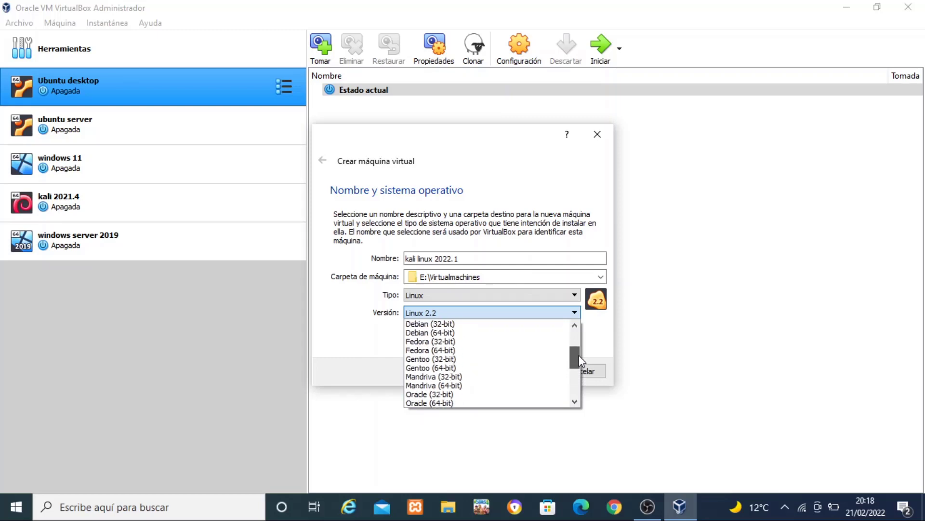
left_click(420, 332)
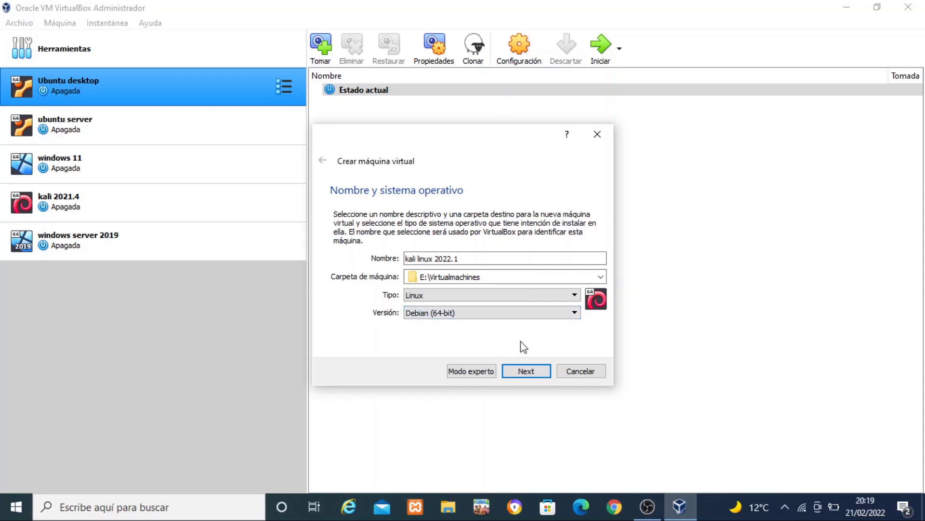
left_click(527, 371)
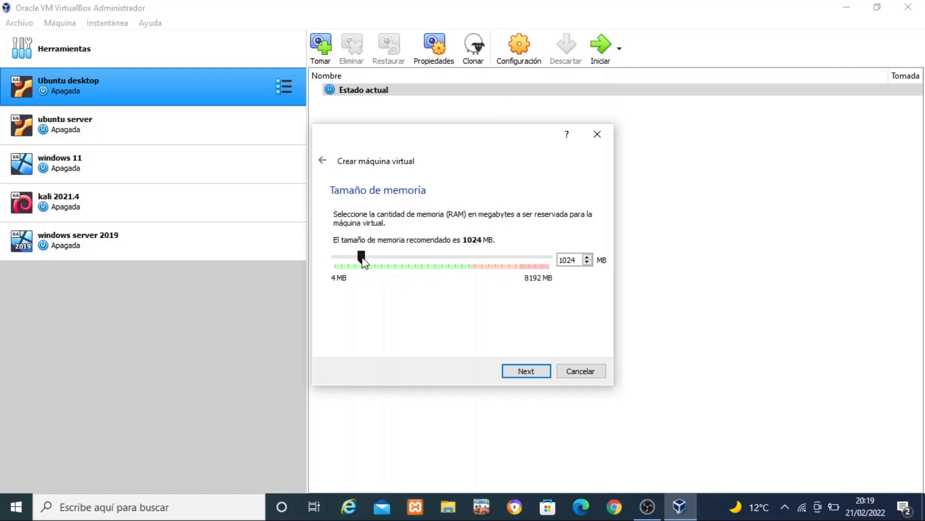
Step: Raise the machine's RAM to about the middle of the available range and choose to create a new virtual hard disk
left_click_drag(363, 260, 446, 268)
left_click(525, 372)
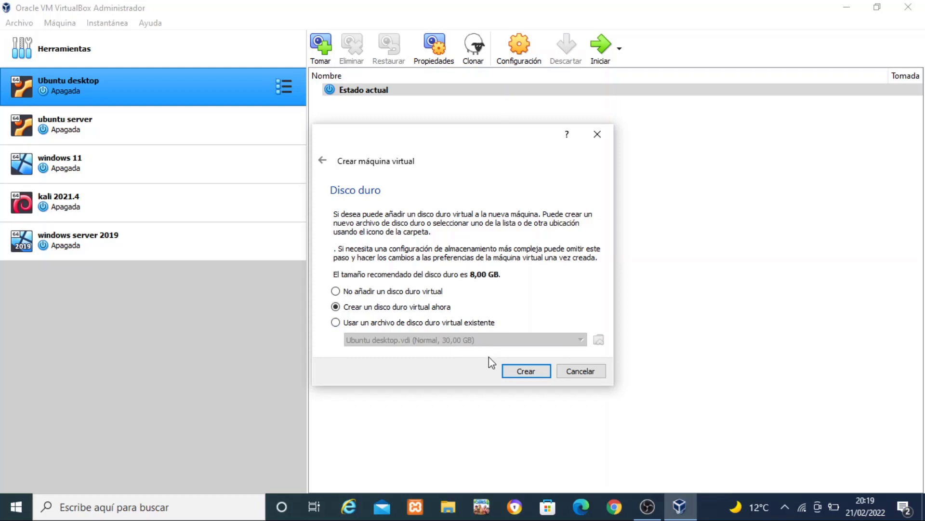
left_click(517, 372)
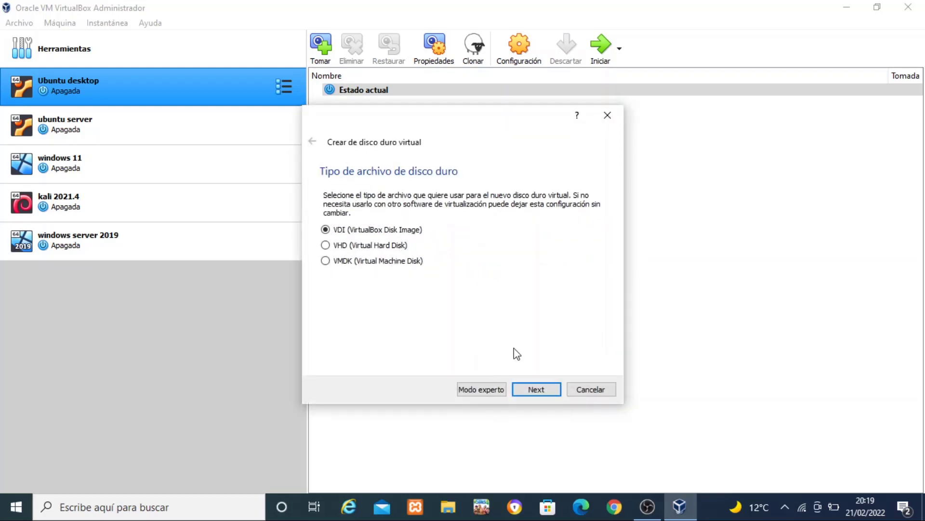
Step: Create the virtual hard disk as a dynamically allocated VDI with a size of 30 GB
left_click(548, 390)
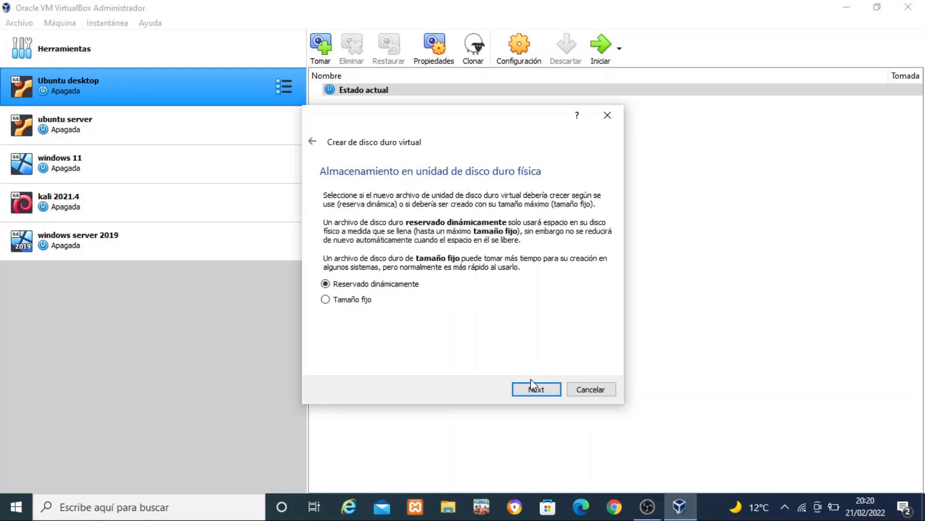
left_click(536, 390)
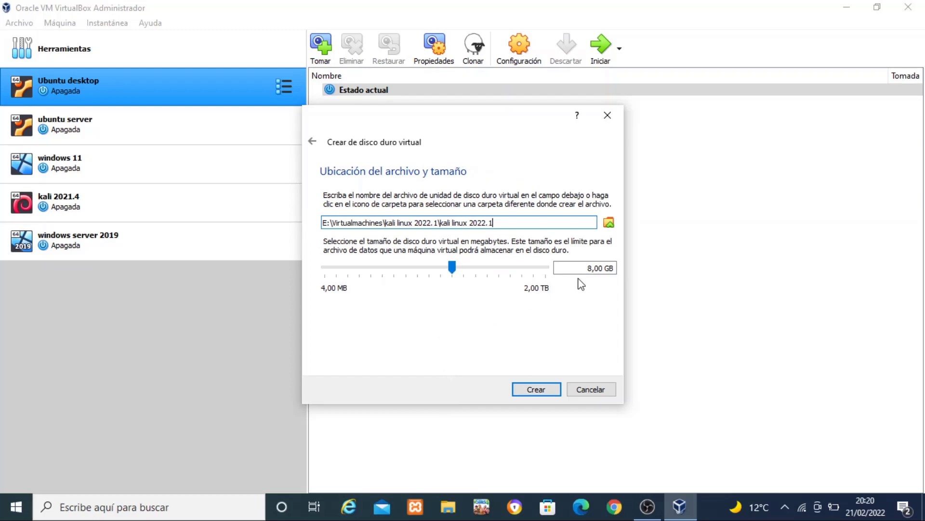
left_click_drag(592, 268, 587, 267)
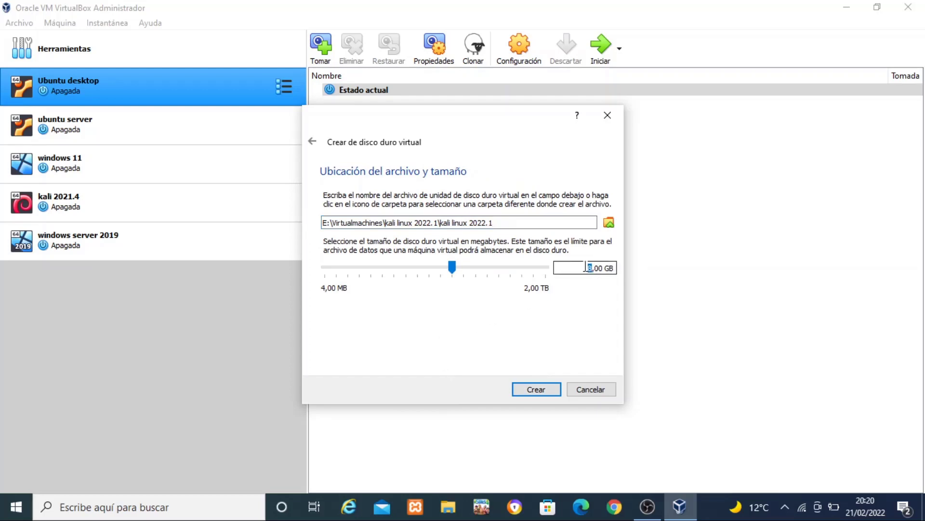
key("BackSpace")
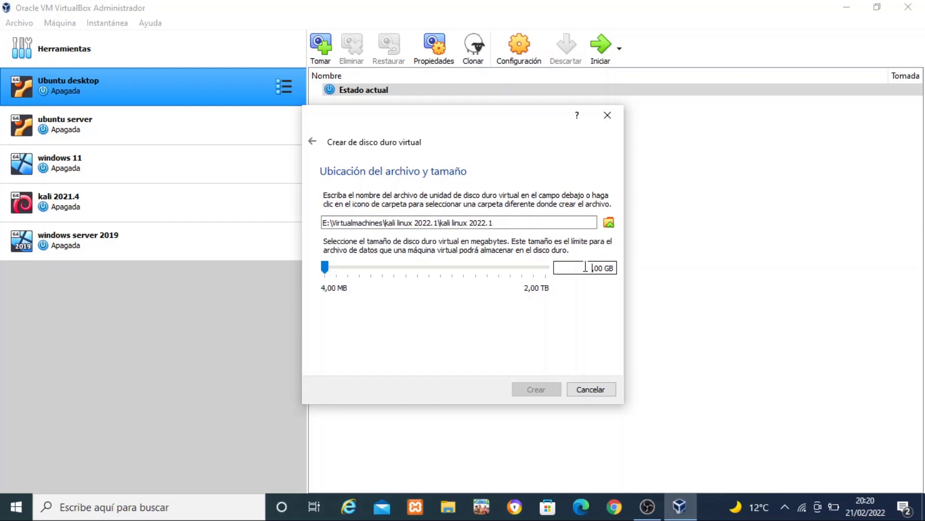
type("30")
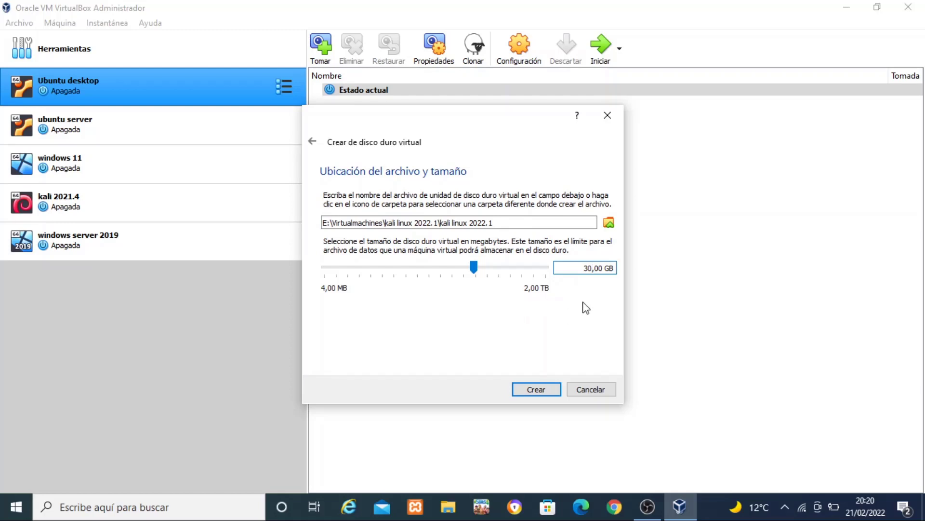
left_click(531, 391)
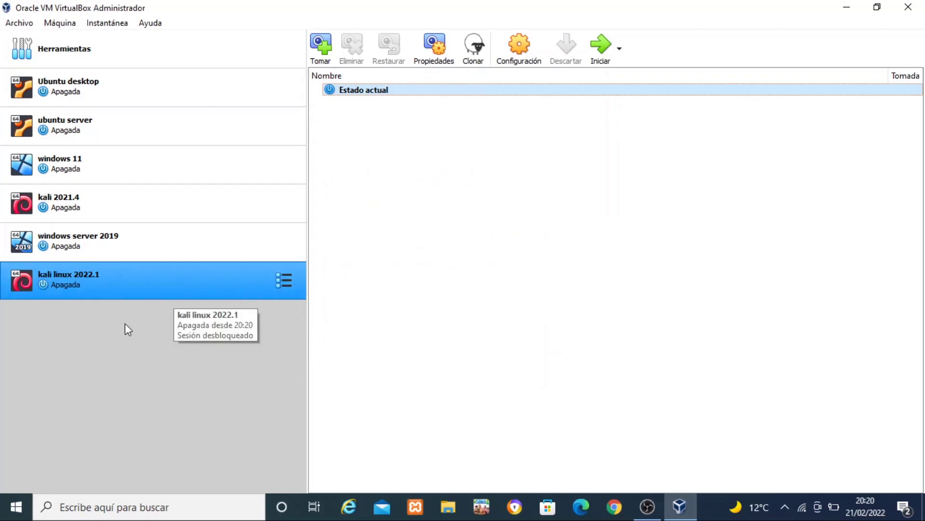
Step: Launch the "kali linux 2022.1" virtual machine and choose kali-linux-2022.1-installer-amd64.iso from Downloads as its startup disk
double_click(120, 281)
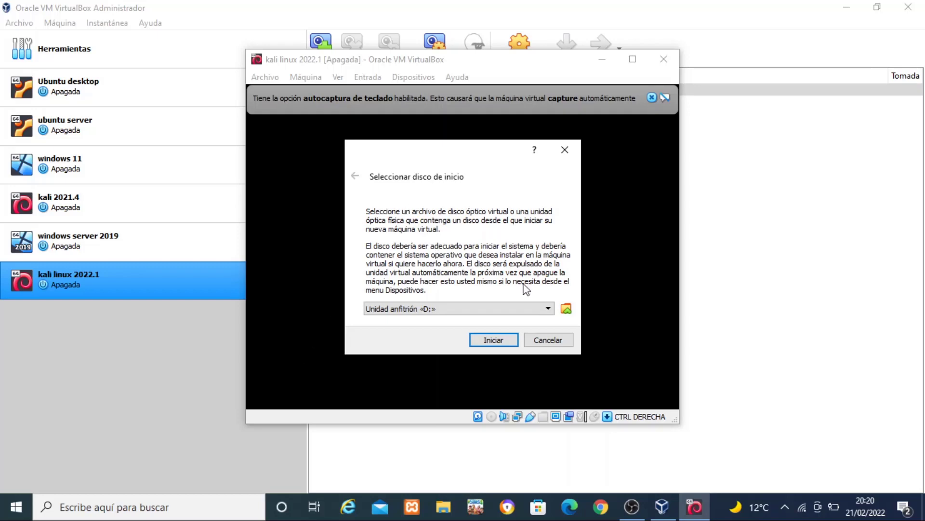
left_click(566, 309)
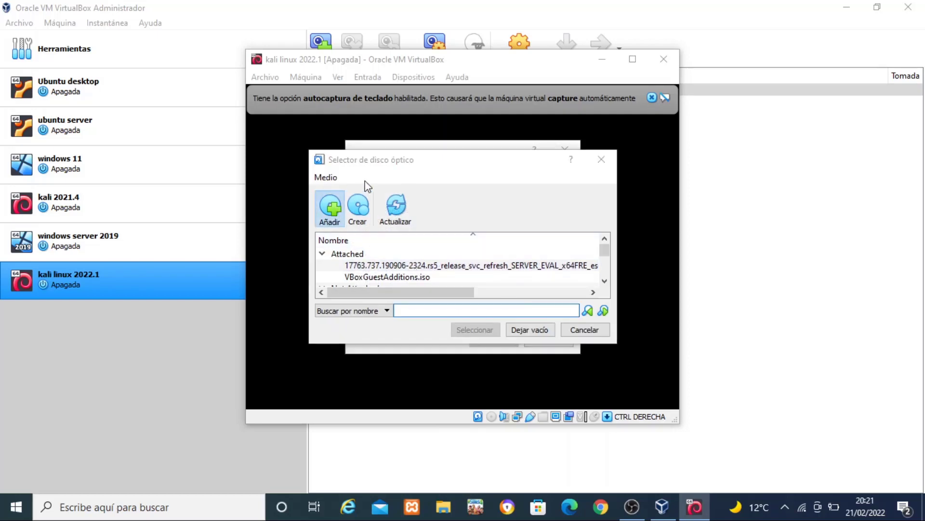
left_click(329, 206)
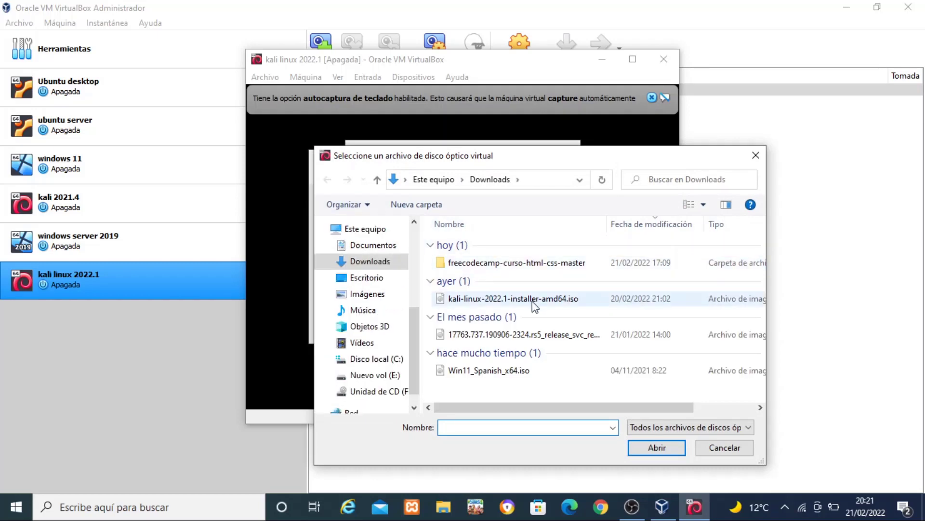
double_click(483, 299)
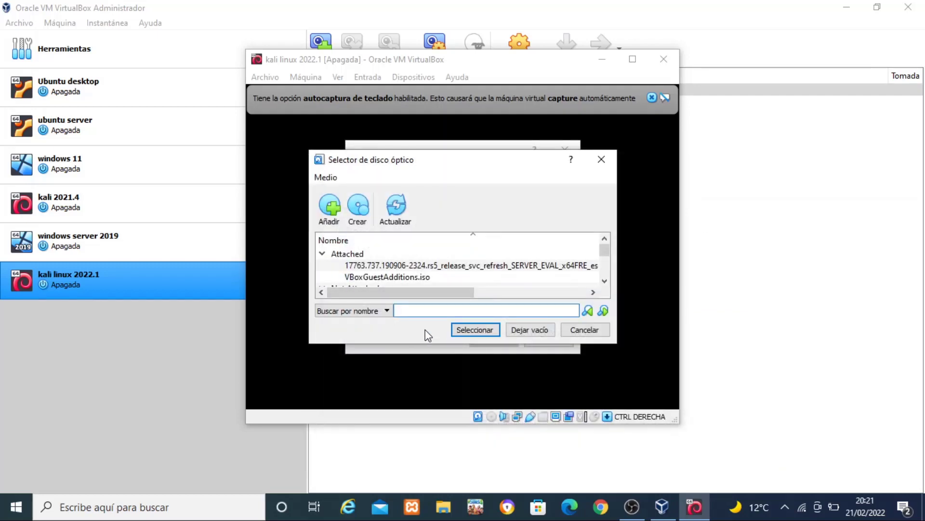
left_click(468, 330)
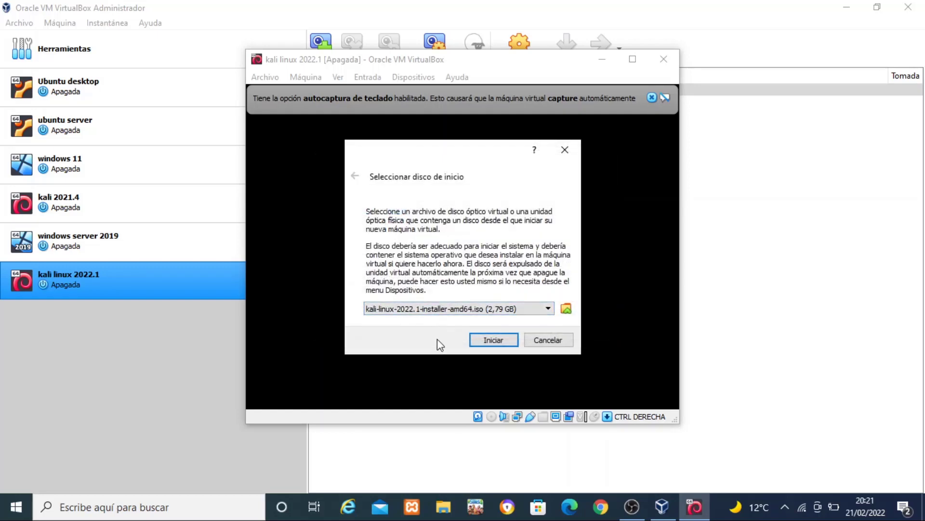
Step: Boot the machine from the selected ISO in a maximized window and start the Graphical install, dismissing the VirtualBox notices
left_click(492, 342)
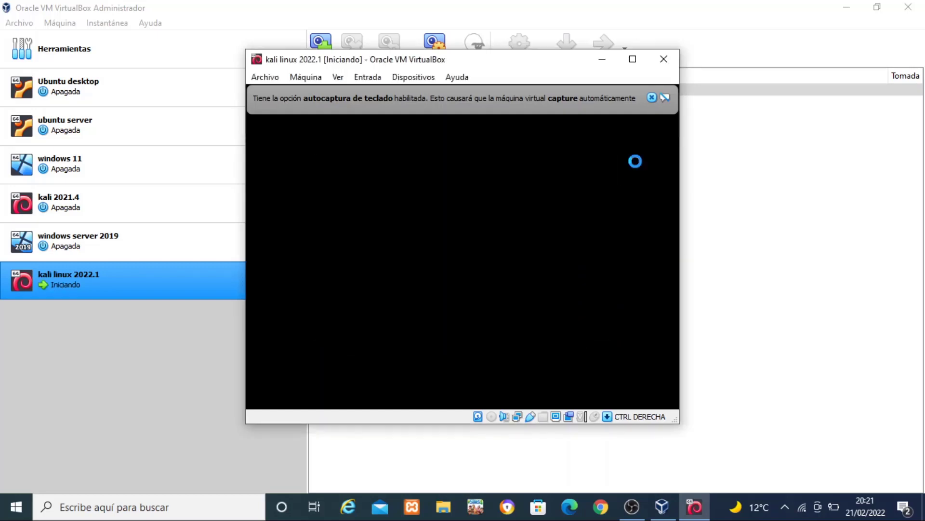
left_click(652, 98)
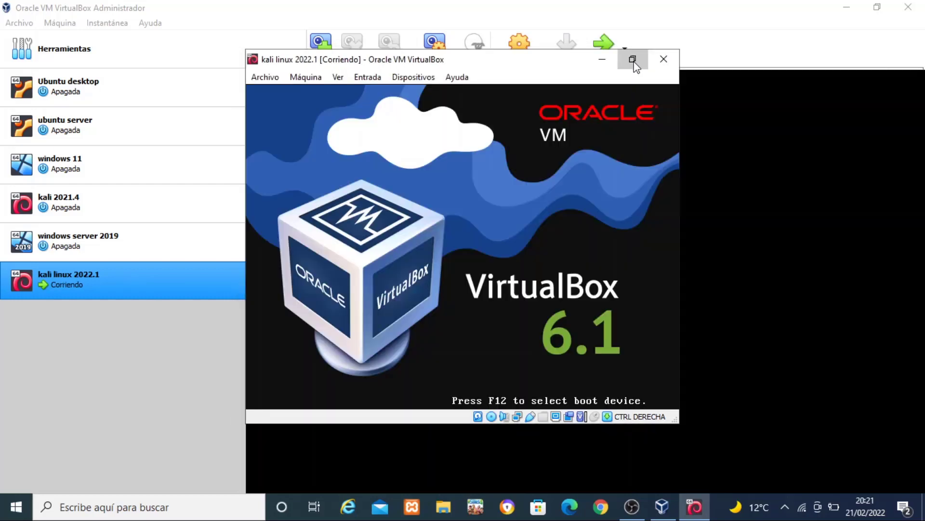
left_click(633, 59)
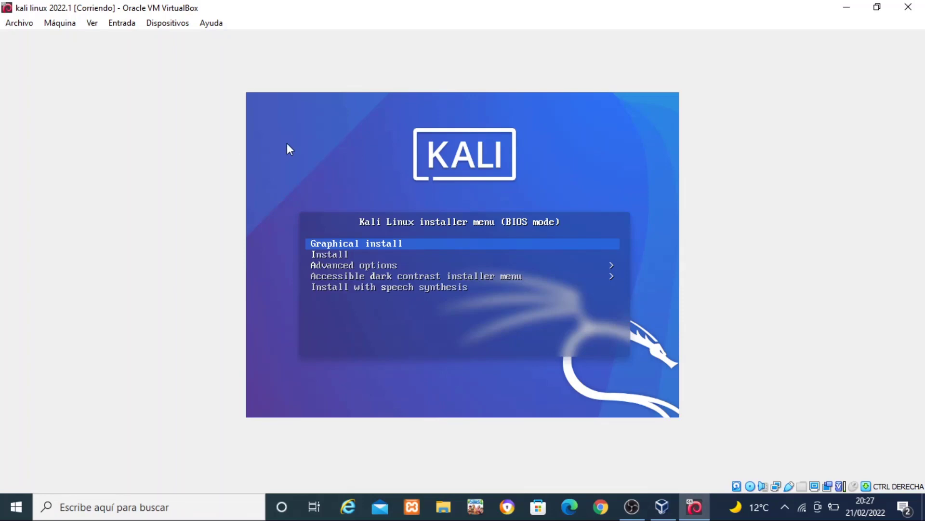
key("Return")
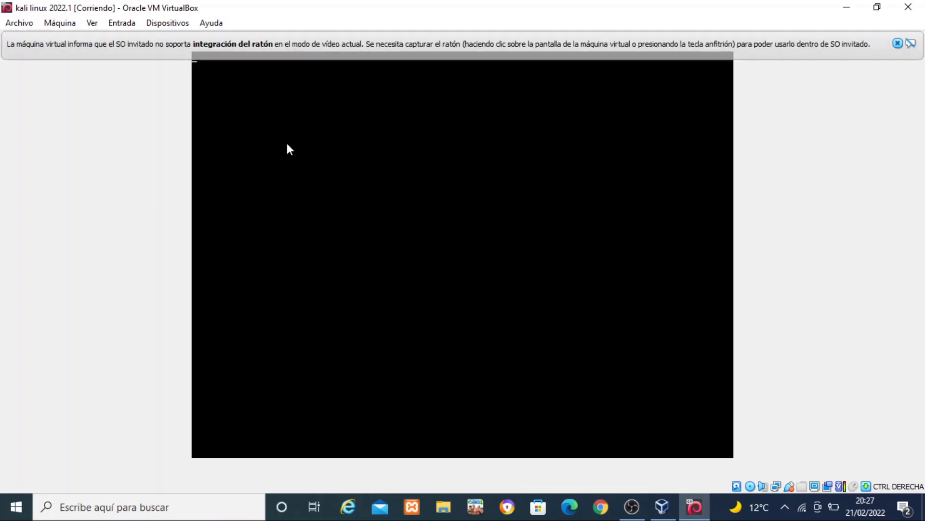
left_click(897, 43)
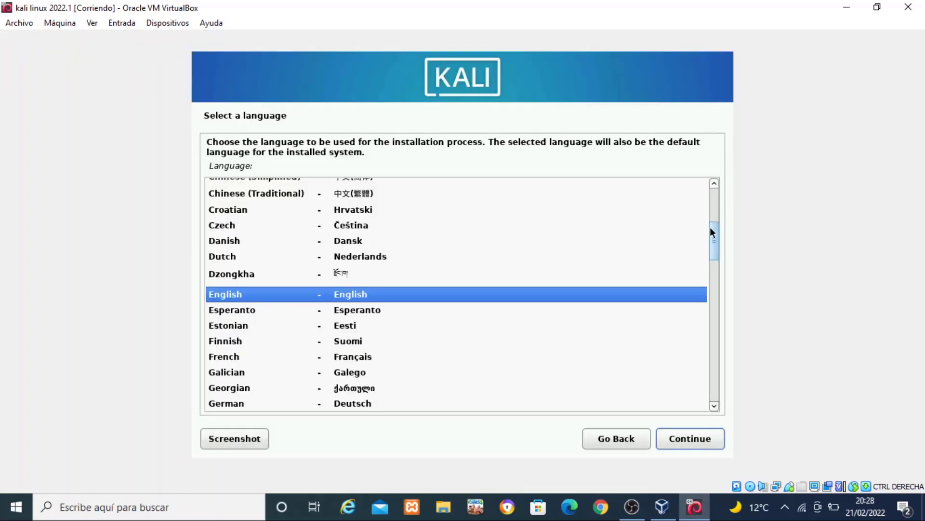
Step: Choose Spanish as the language for the installation and continue to the location selection
scroll(715, 235, "up", 2)
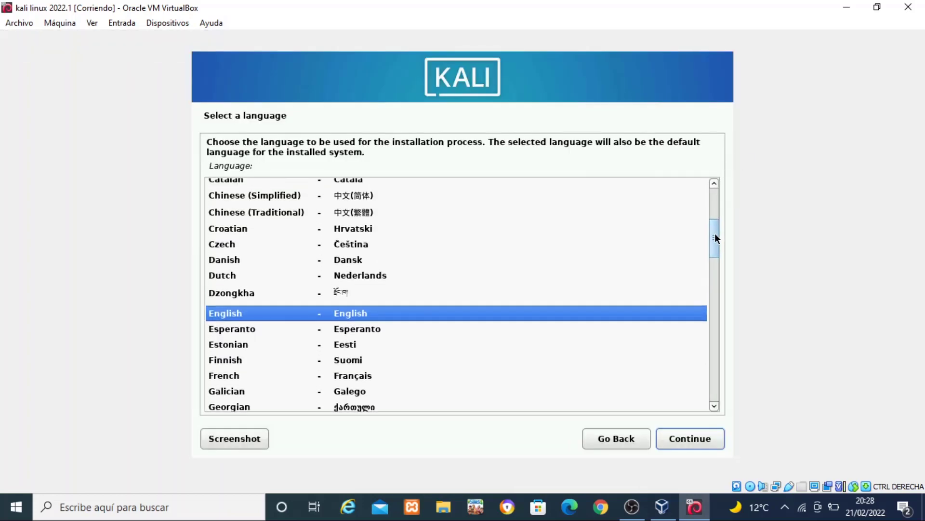
left_click_drag(716, 232, 720, 371)
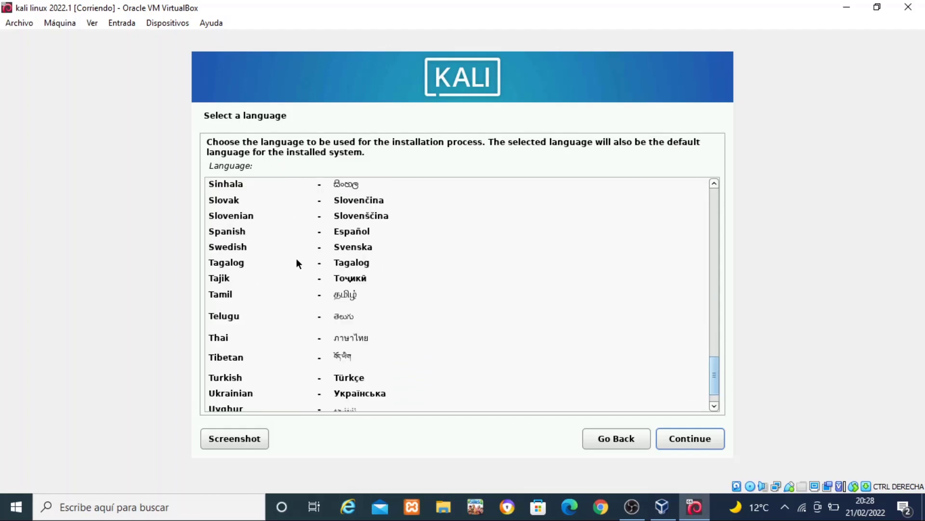
left_click(224, 230)
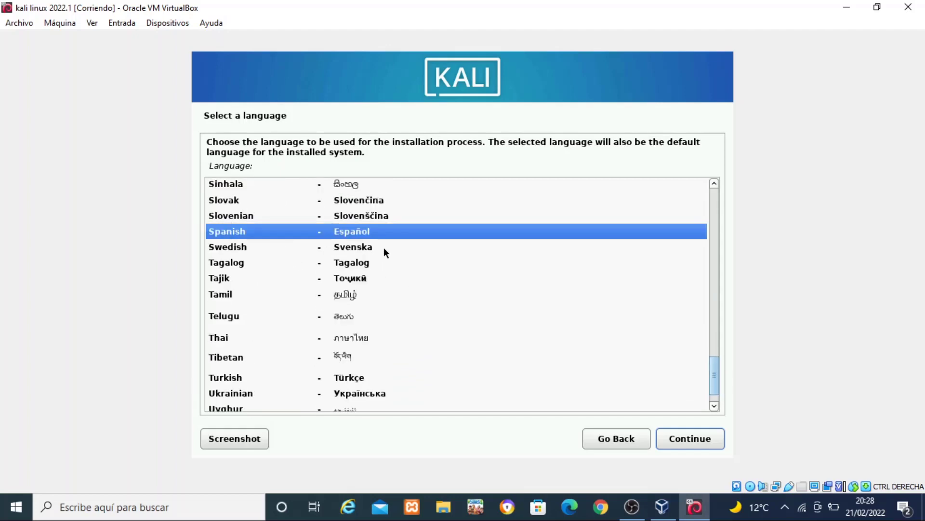
left_click(678, 435)
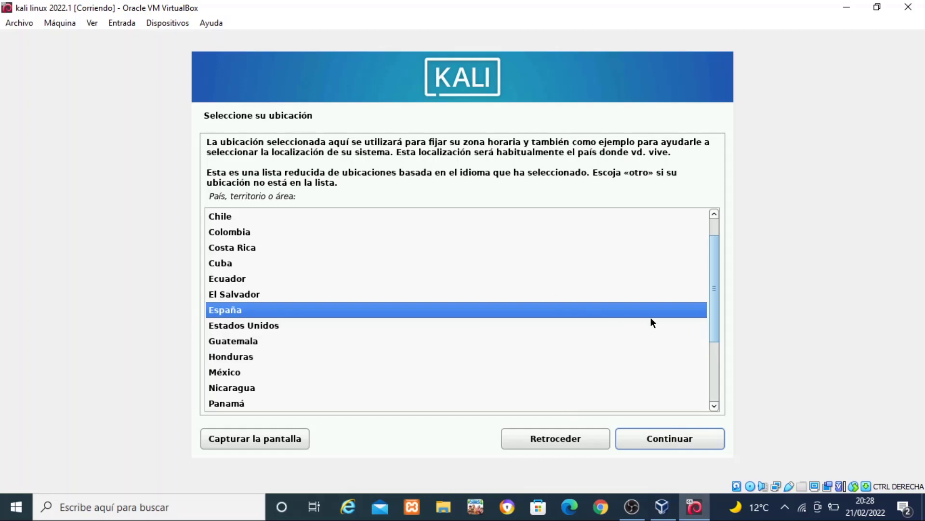
Step: Set the location to España and the keyboard map to Español
left_click(415, 313)
left_click(646, 434)
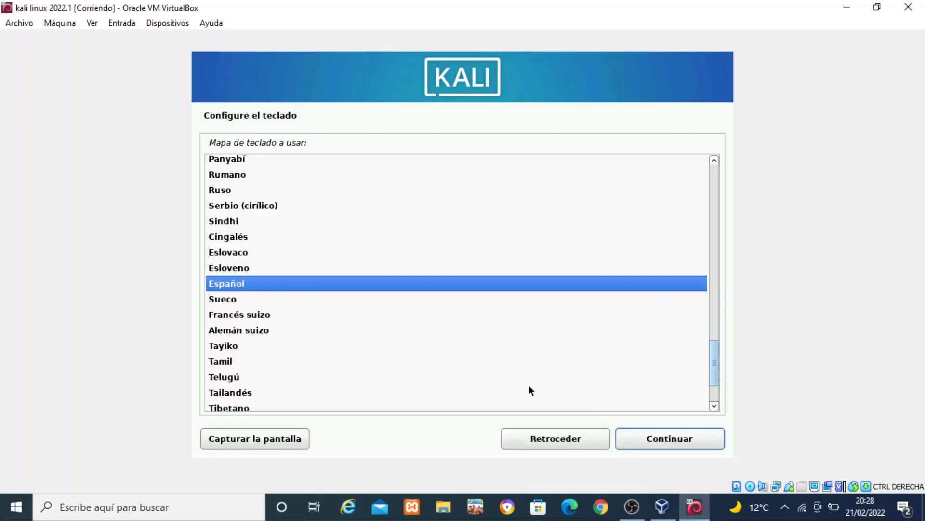
left_click(641, 436)
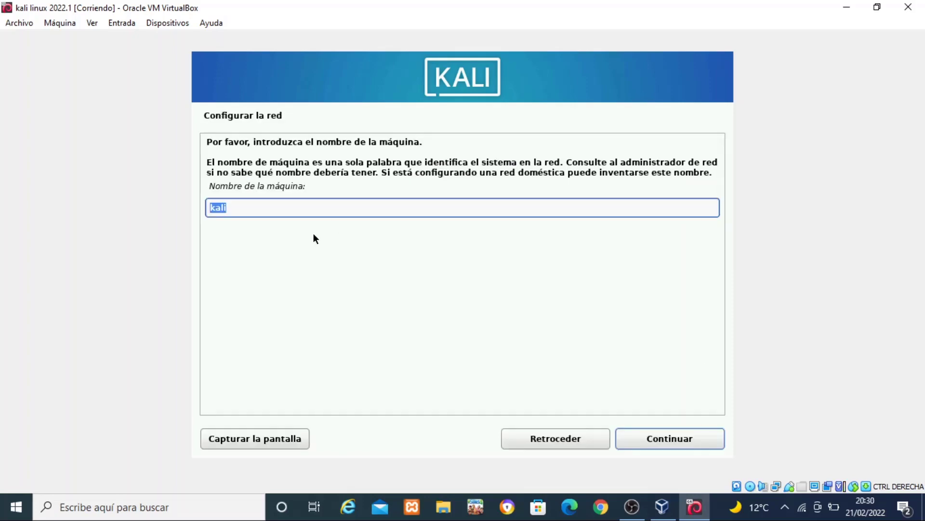
Step: Keep "kali" as the machine's host name and leave the domain name blank, continuing to the user account setup
left_click(261, 209)
left_click(655, 438)
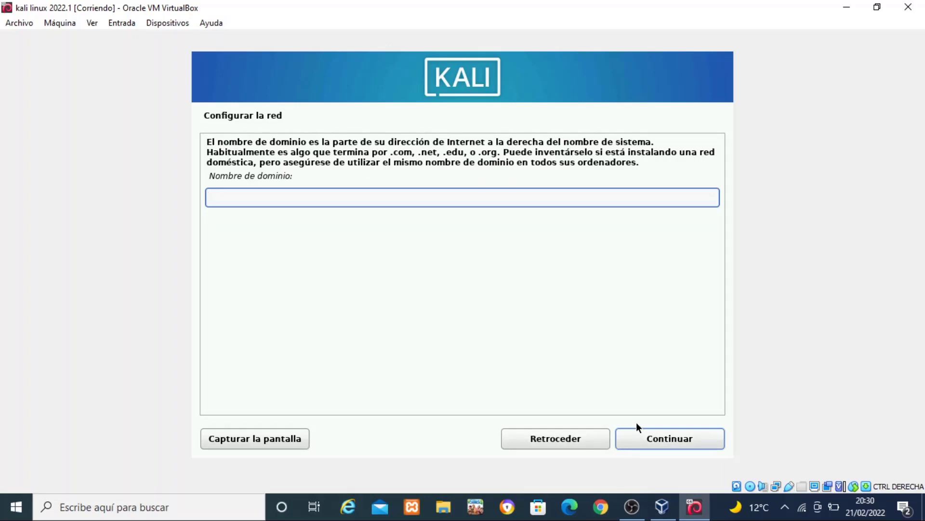
left_click(645, 437)
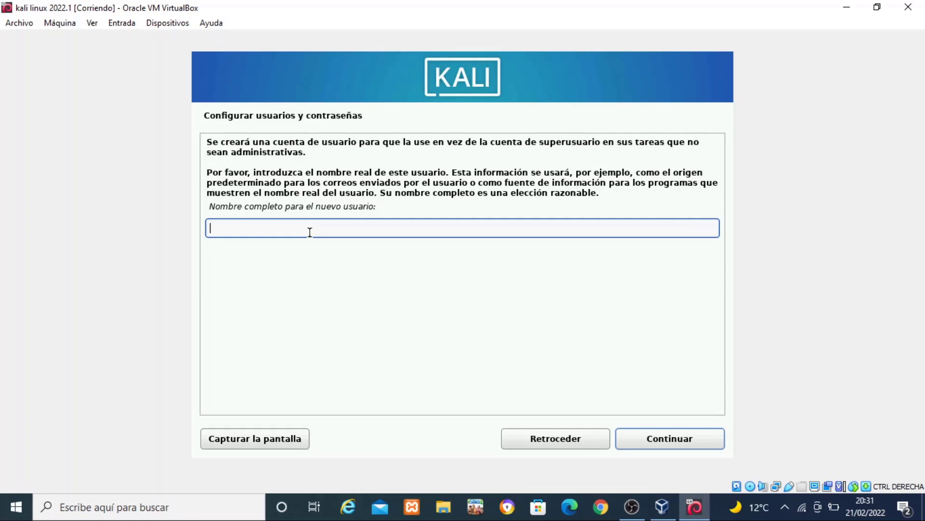
Step: Enter the full name for the new user account
type("lo")
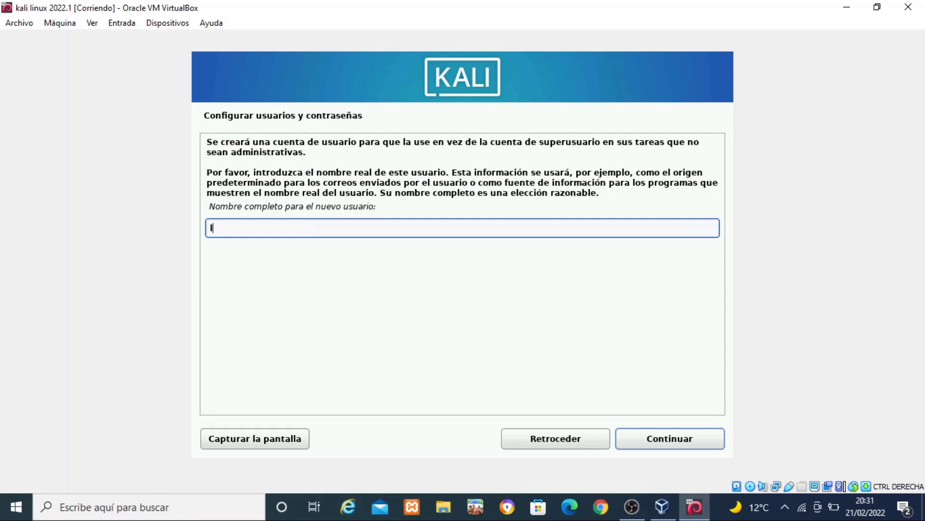